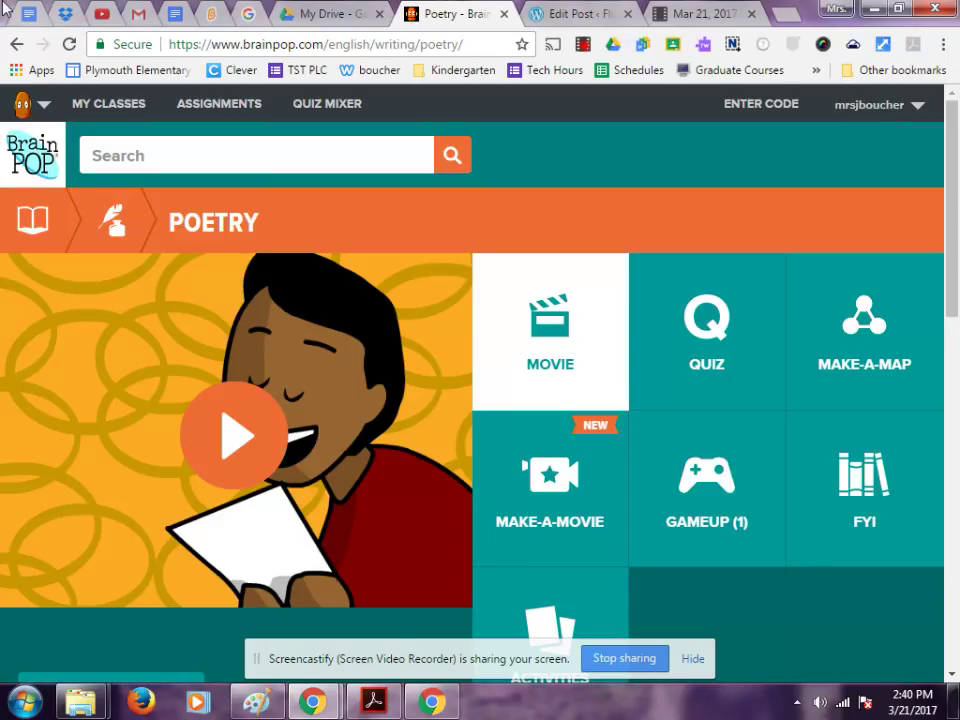
Step: Start a Poetry movie in Make-a-Movie by choosing to answer a letter
click(320, 13)
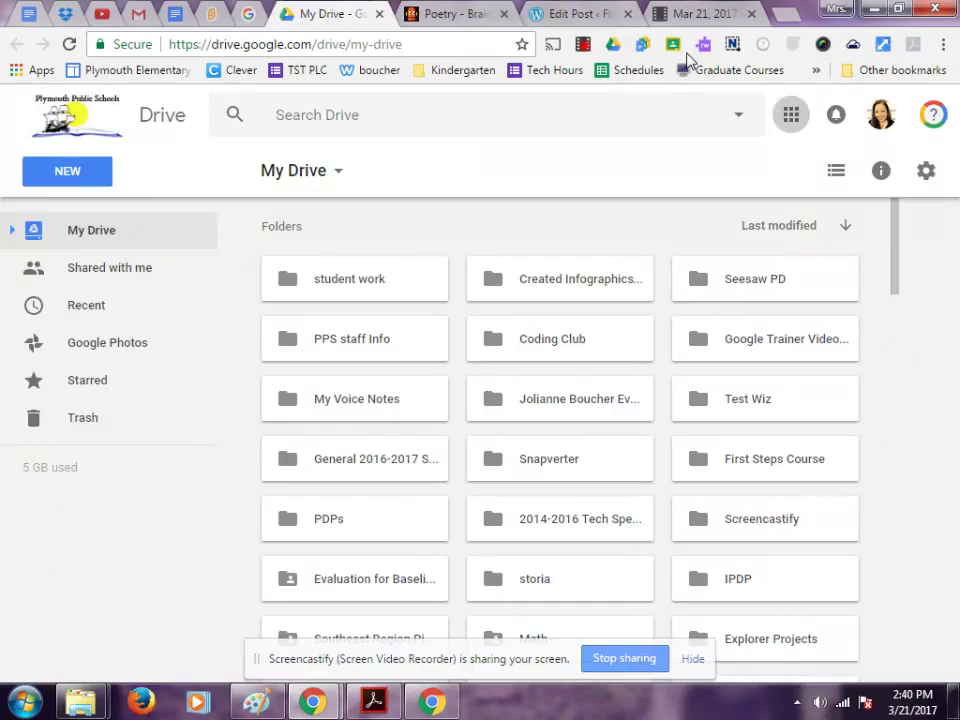
click(789, 116)
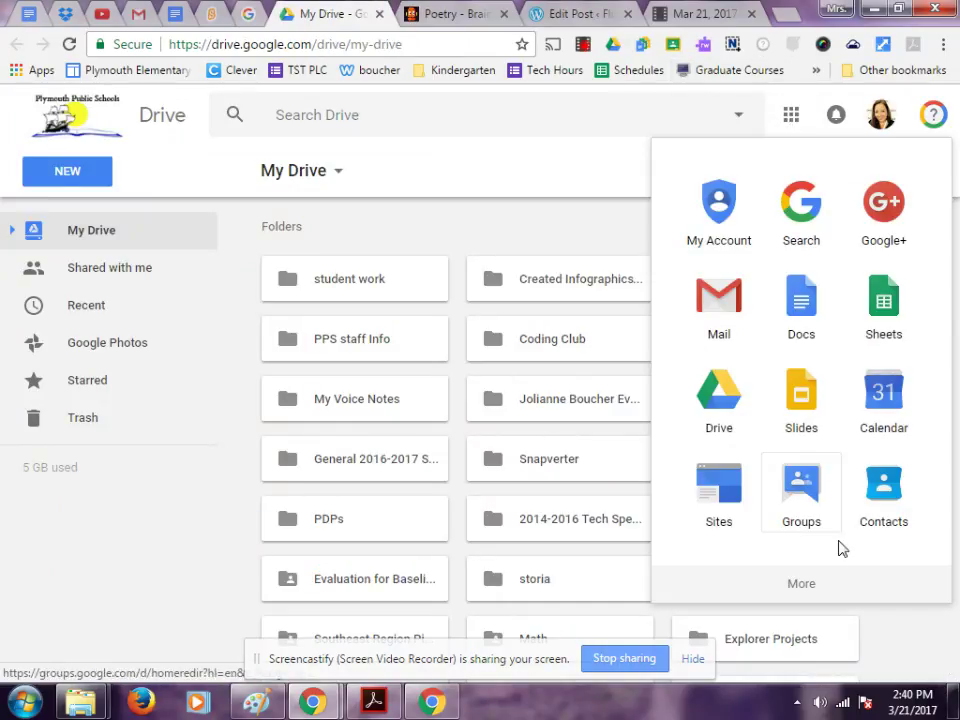
click(831, 582)
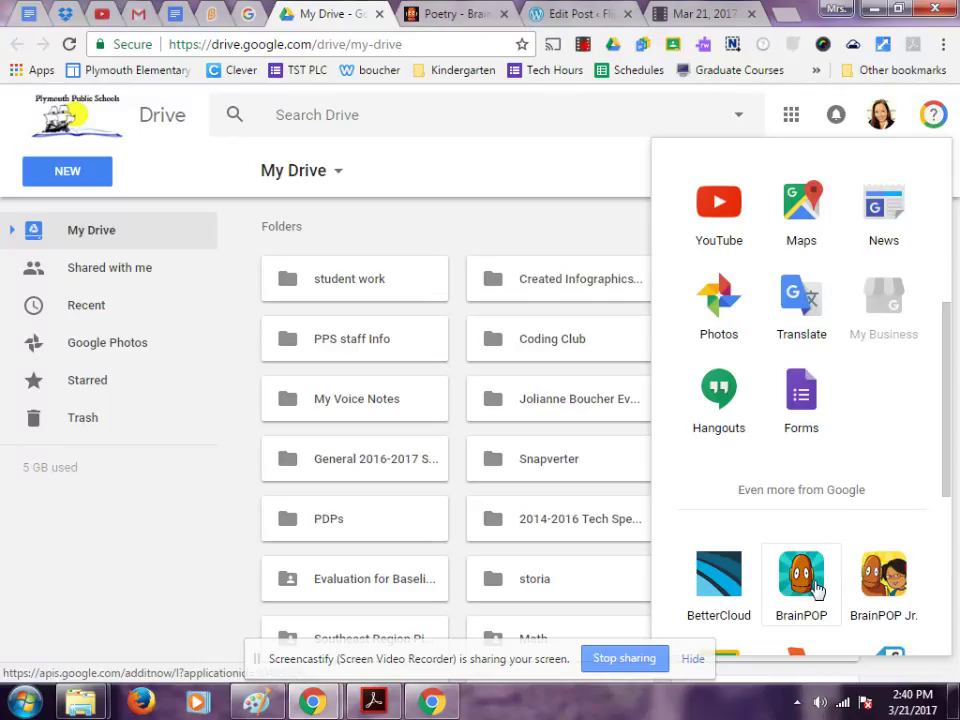
click(440, 10)
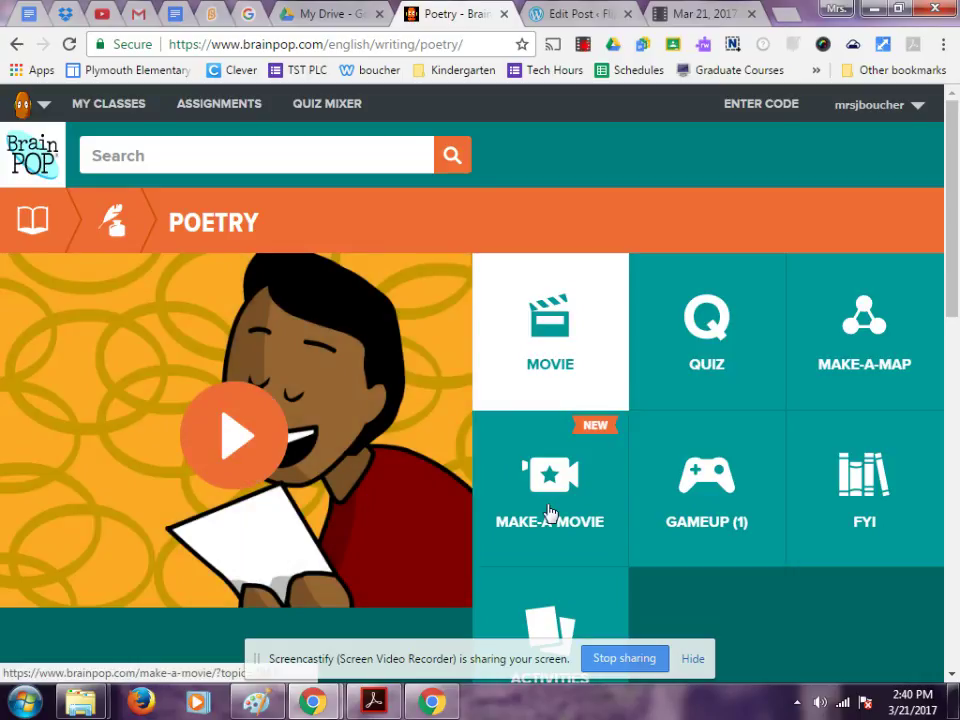
click(549, 513)
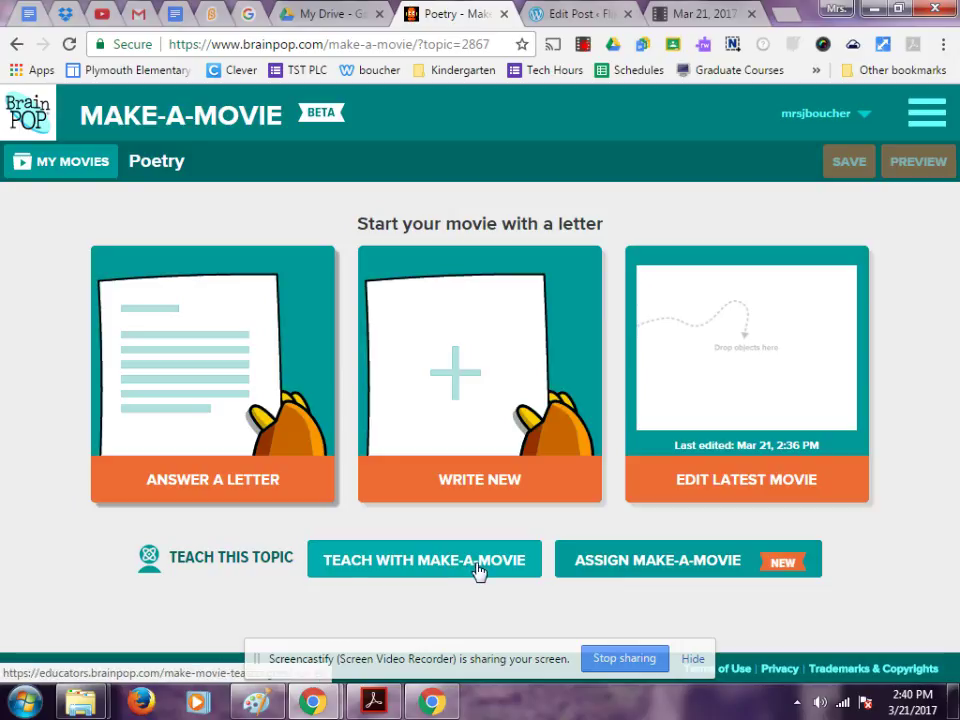
click(178, 482)
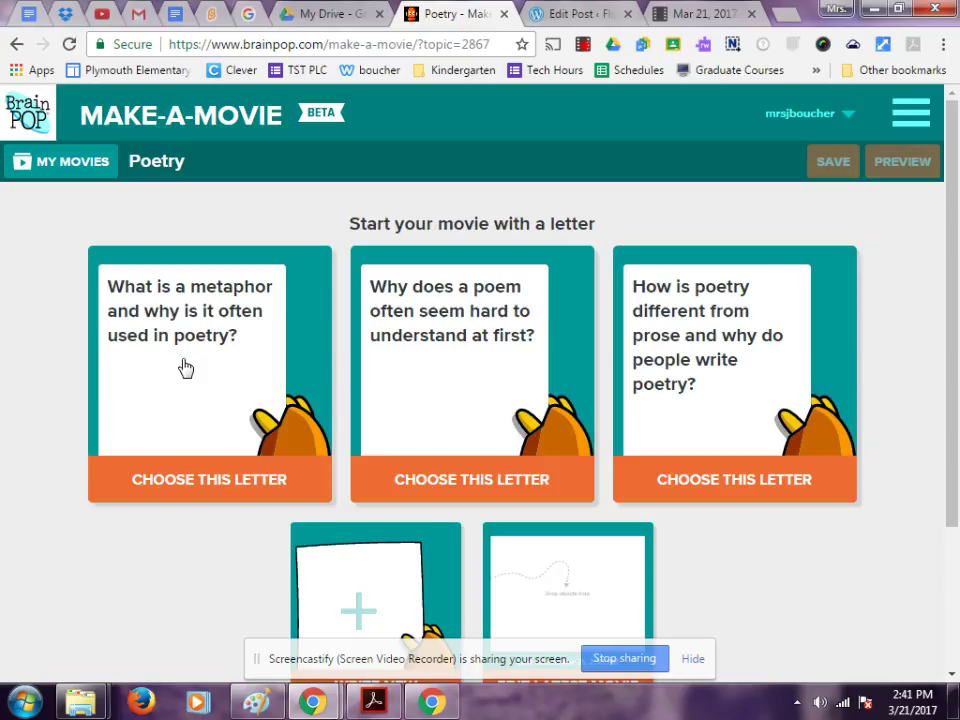
Step: Choose the metaphor question letter and select the Scene 1 thumbnail that holds it
click(204, 480)
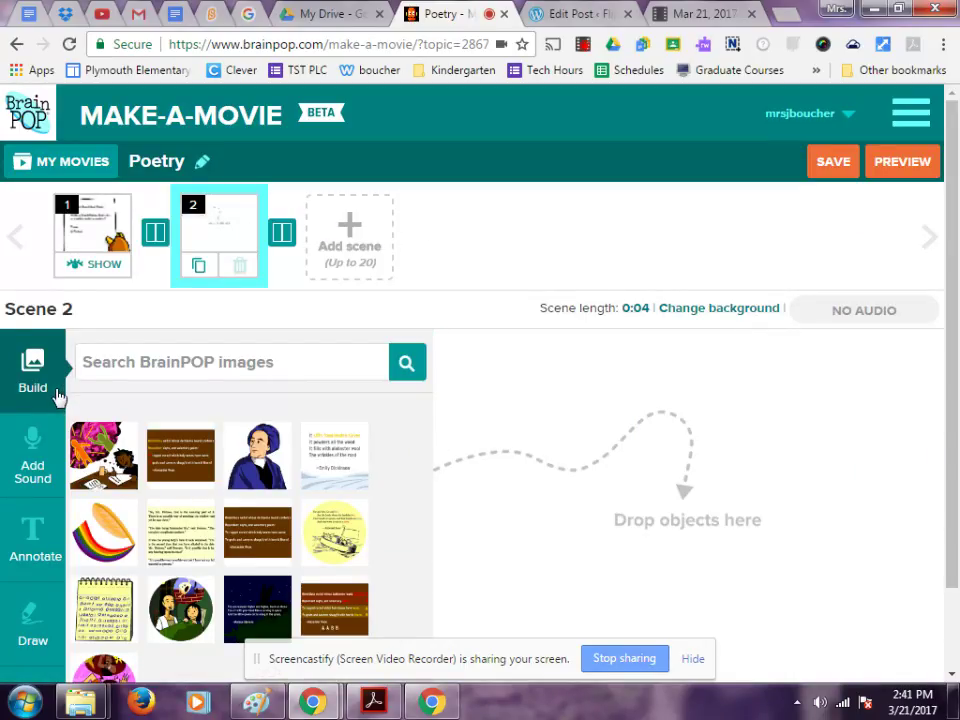
scroll(240, 521, down, 2)
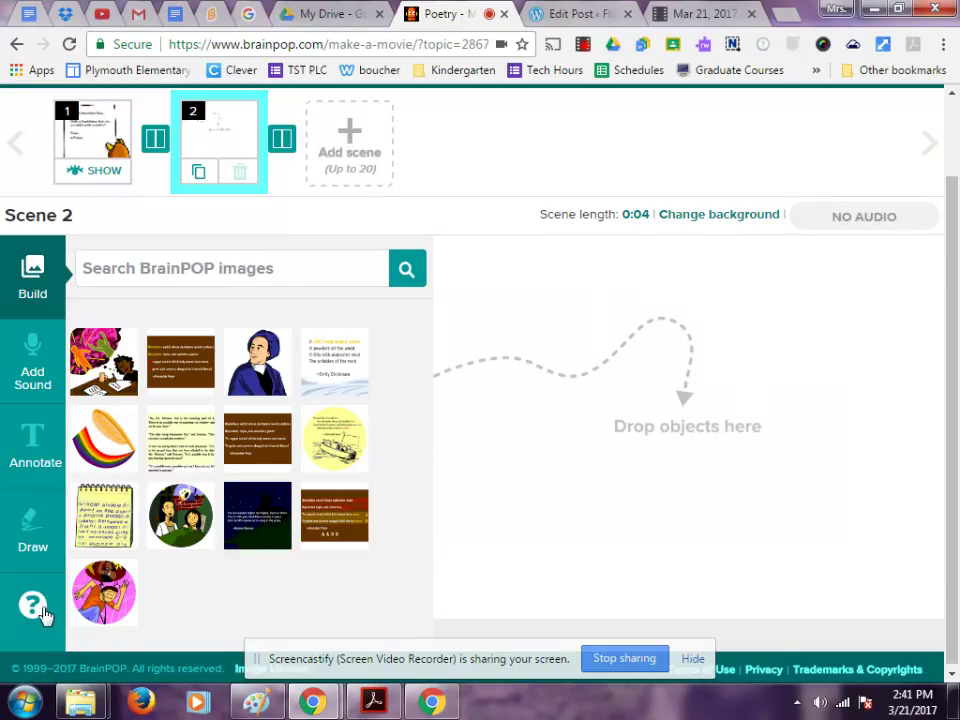
scroll(308, 468, up, 1)
scroll(308, 468, up, 1)
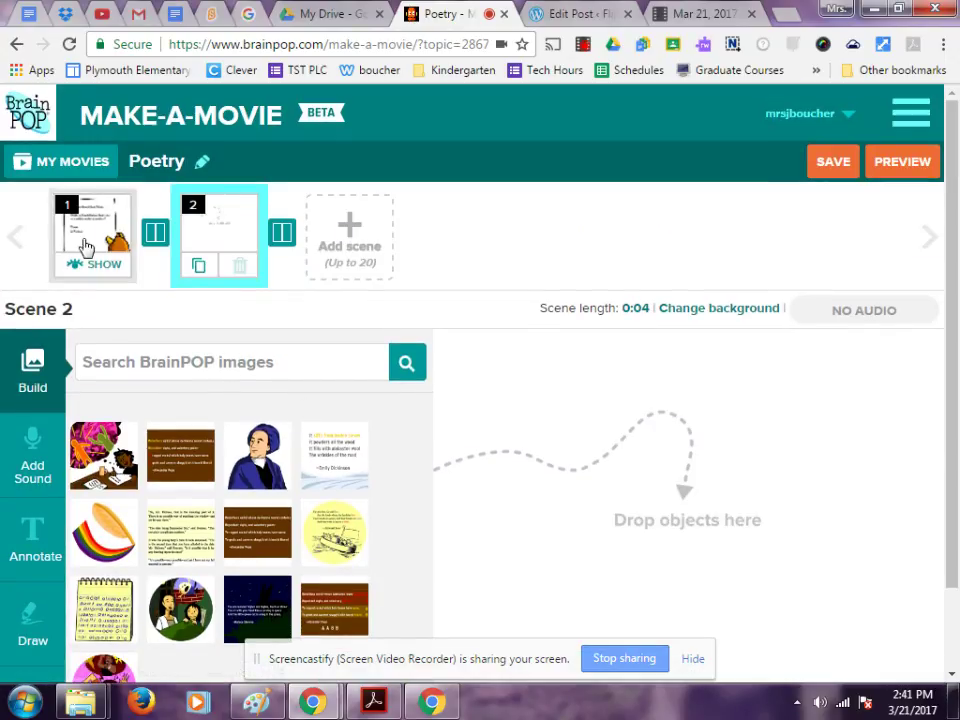
click(86, 247)
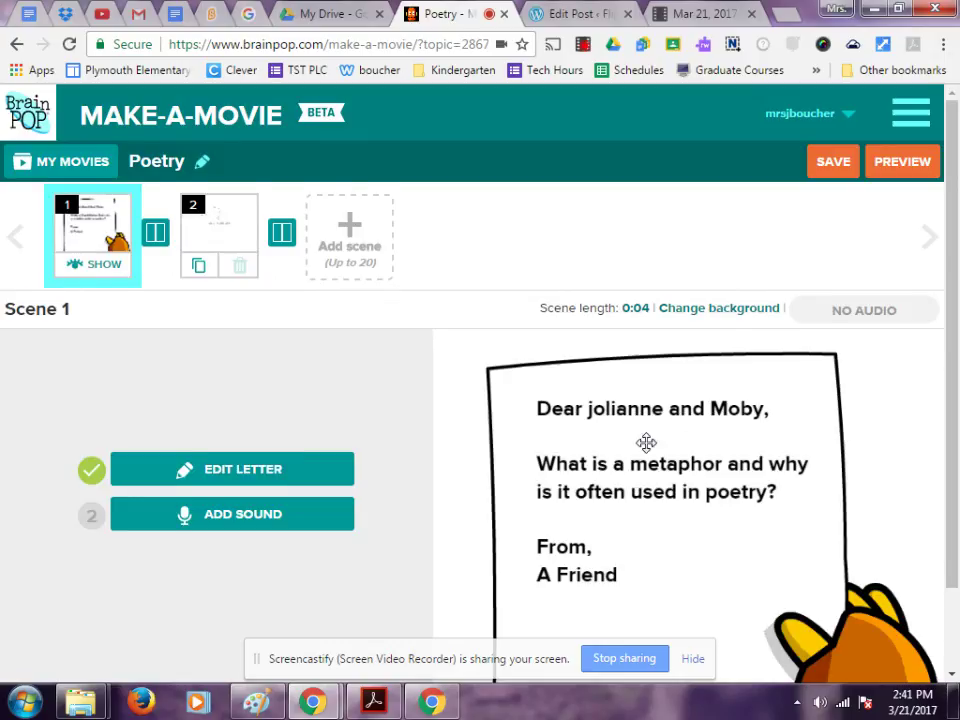
scroll(645, 441, down, 1)
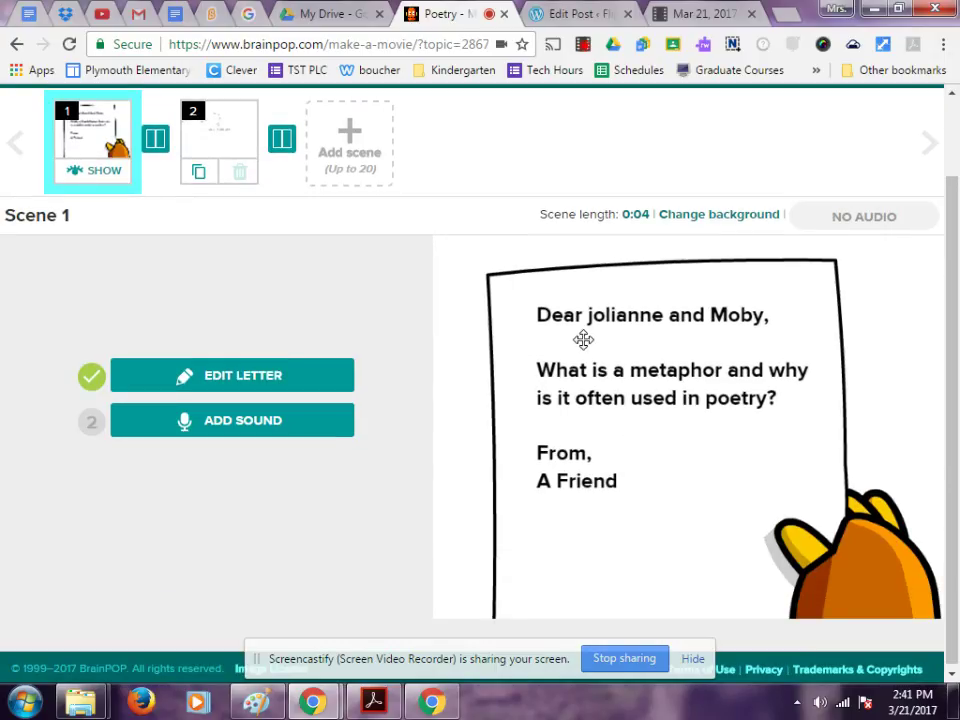
Step: Capitalise the recipient's first name in the letter's greeting and save the letter
click(304, 389)
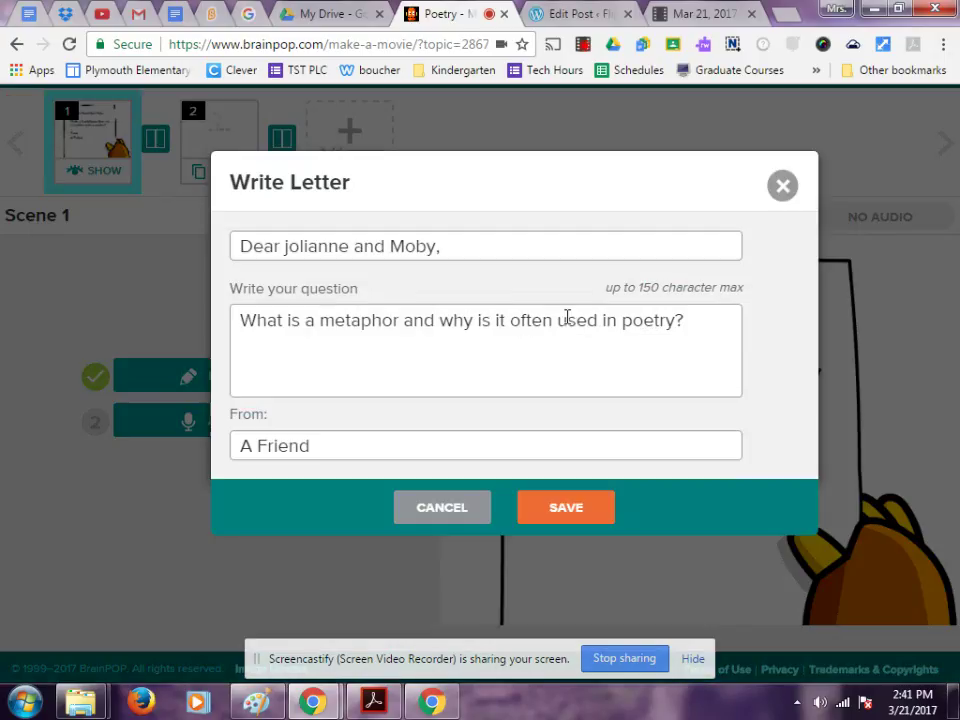
click(288, 246)
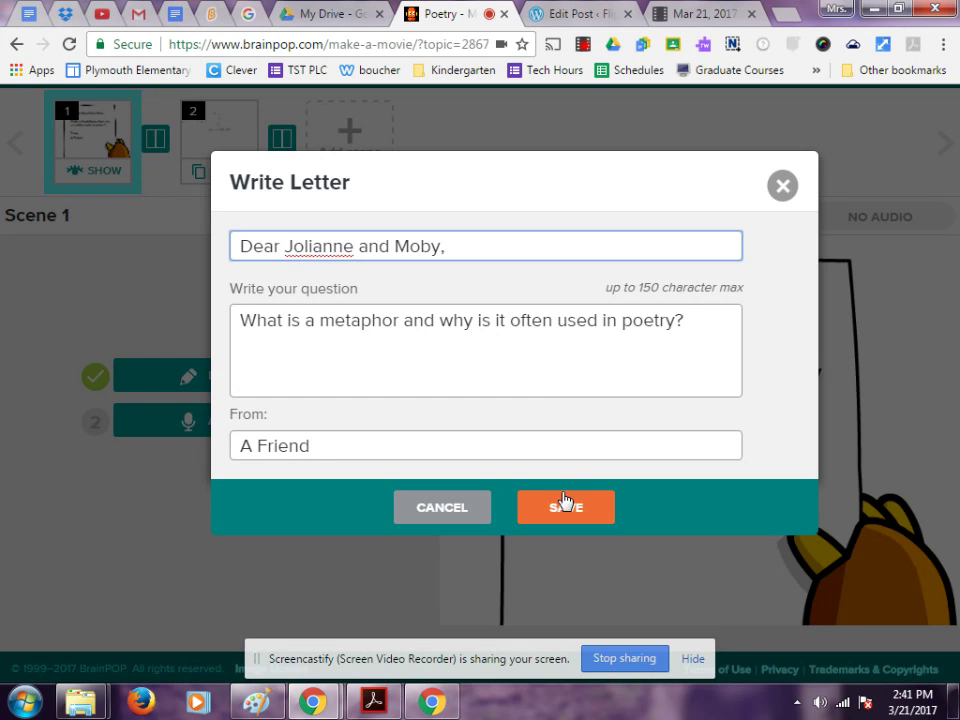
click(566, 506)
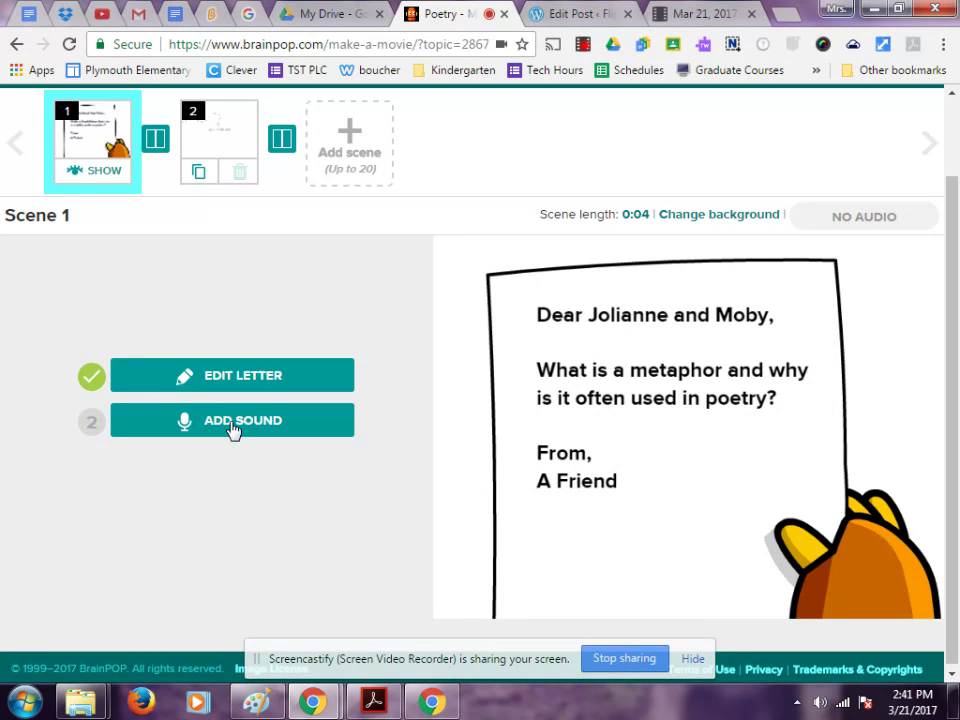
Step: Record a voice narration for the Scene 1 letter, play it back, and save it
click(230, 430)
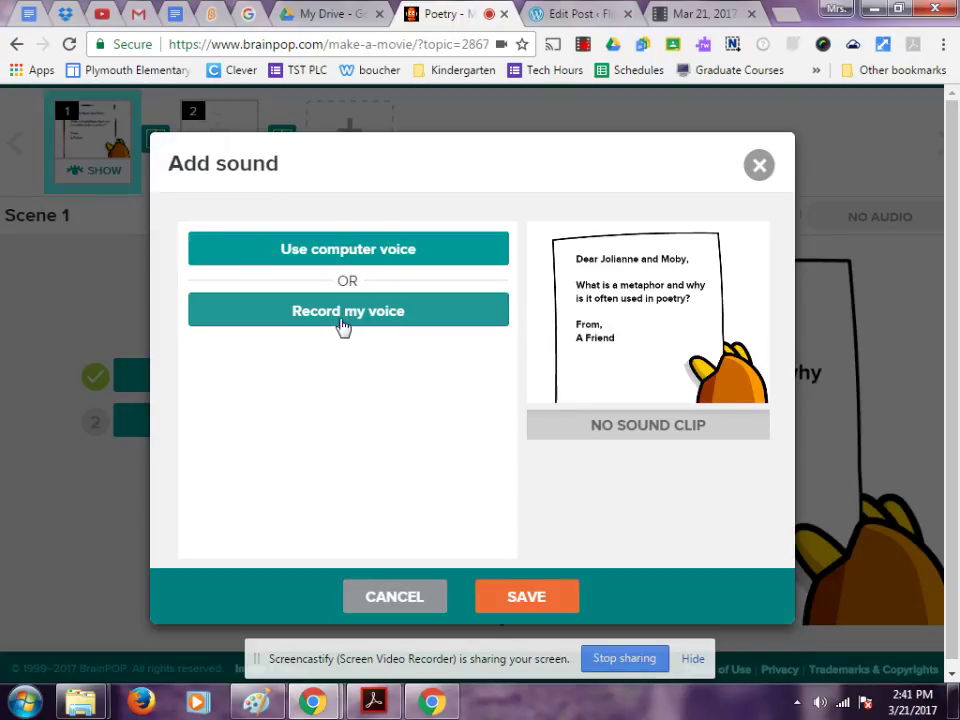
click(363, 311)
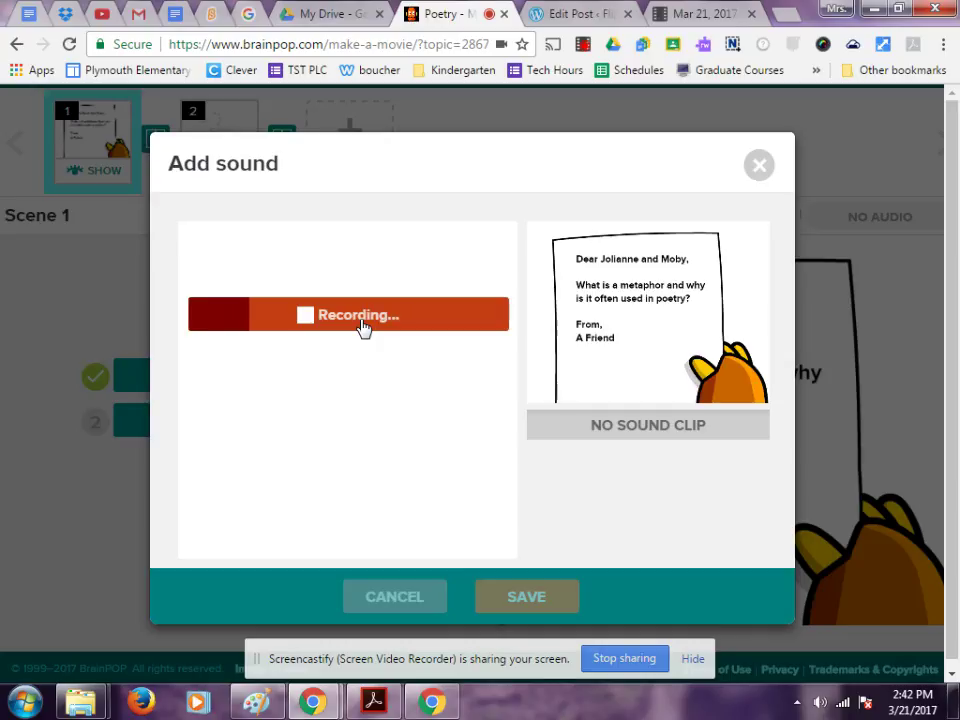
click(361, 321)
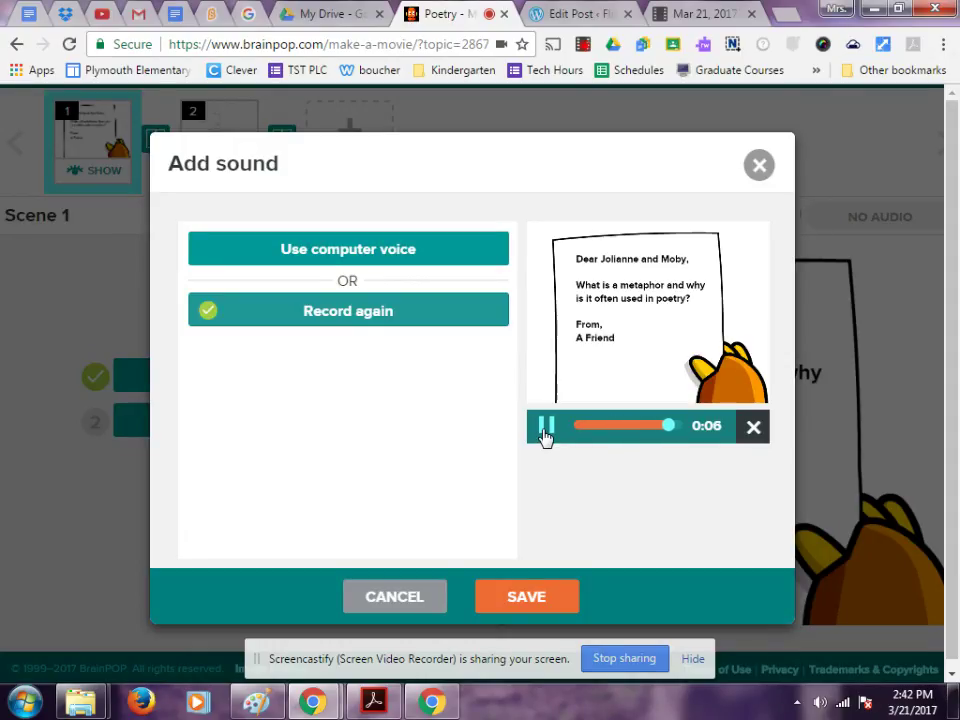
click(545, 430)
click(545, 430)
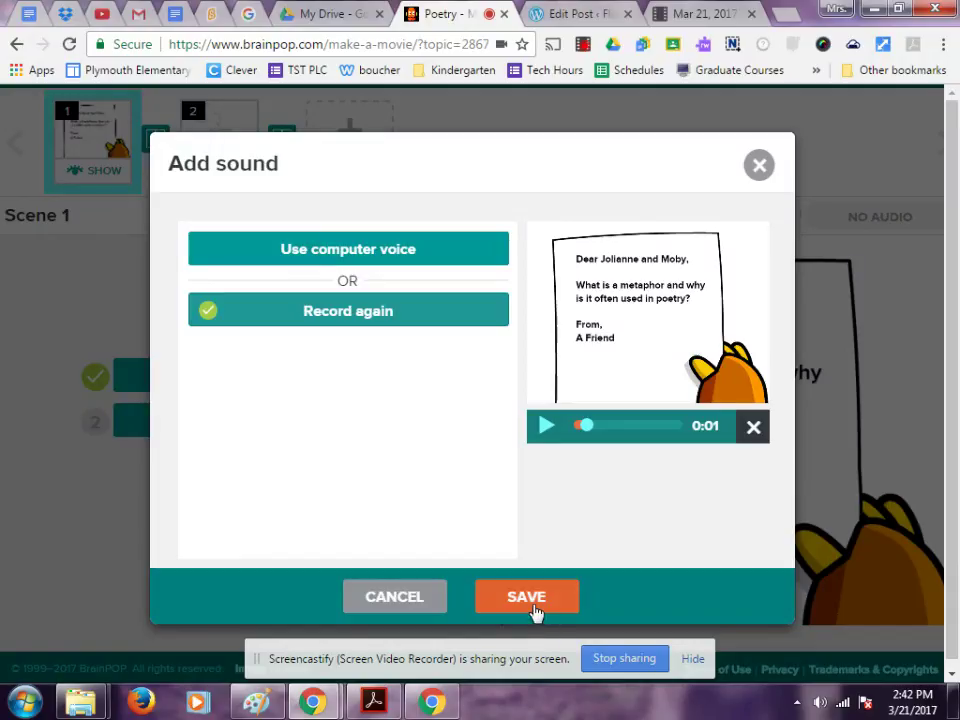
click(535, 607)
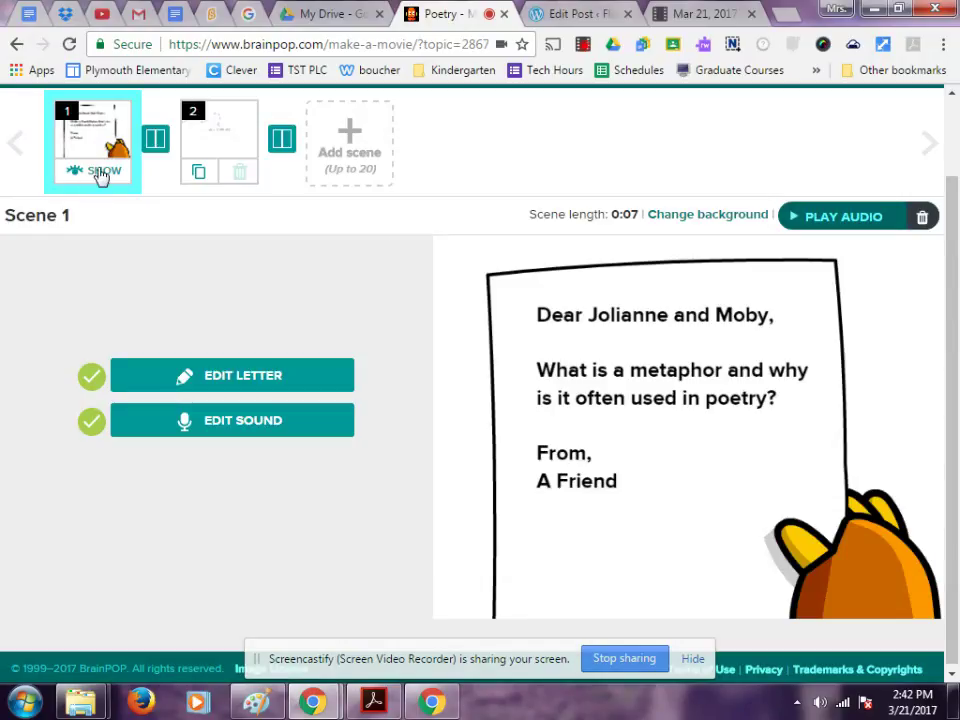
Step: Set a Wipe Left transition from Scene 1 into Scene 2, then select Scene 2
click(158, 146)
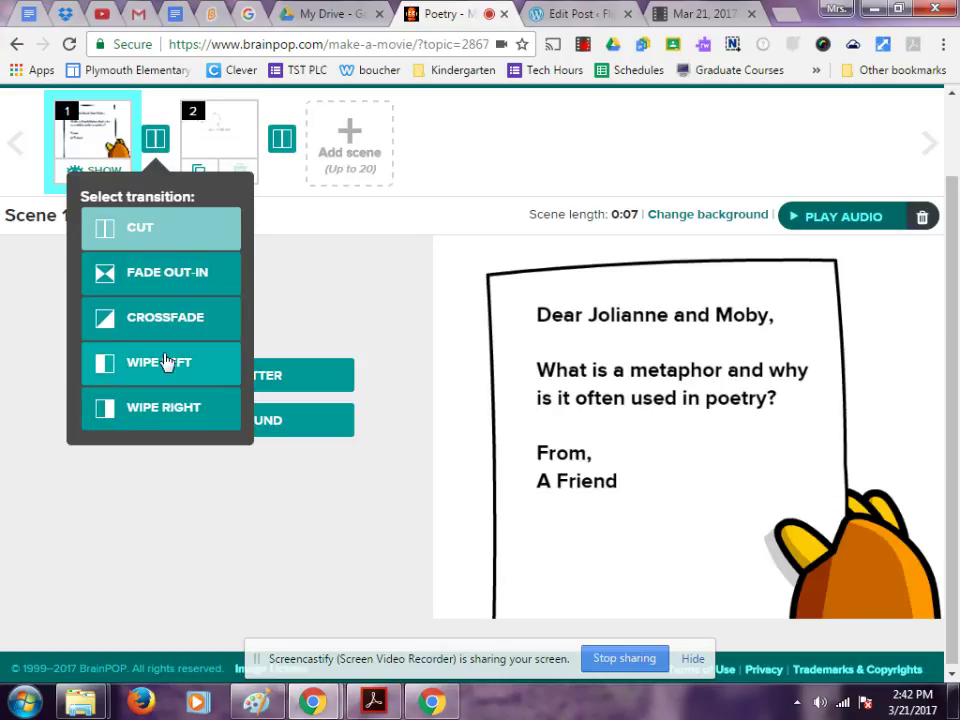
click(166, 362)
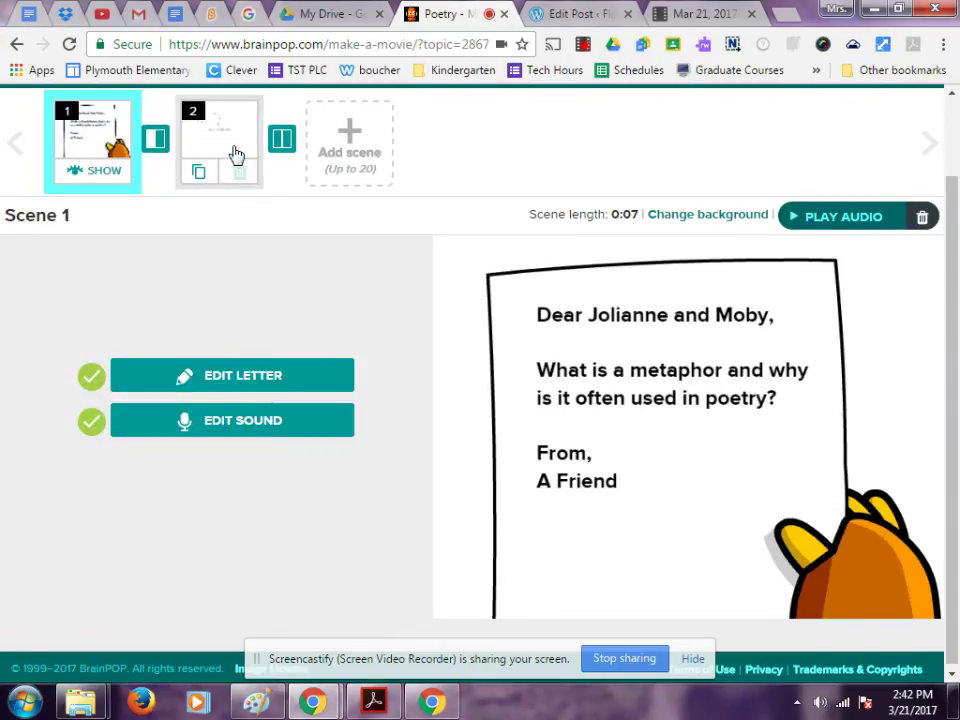
click(236, 154)
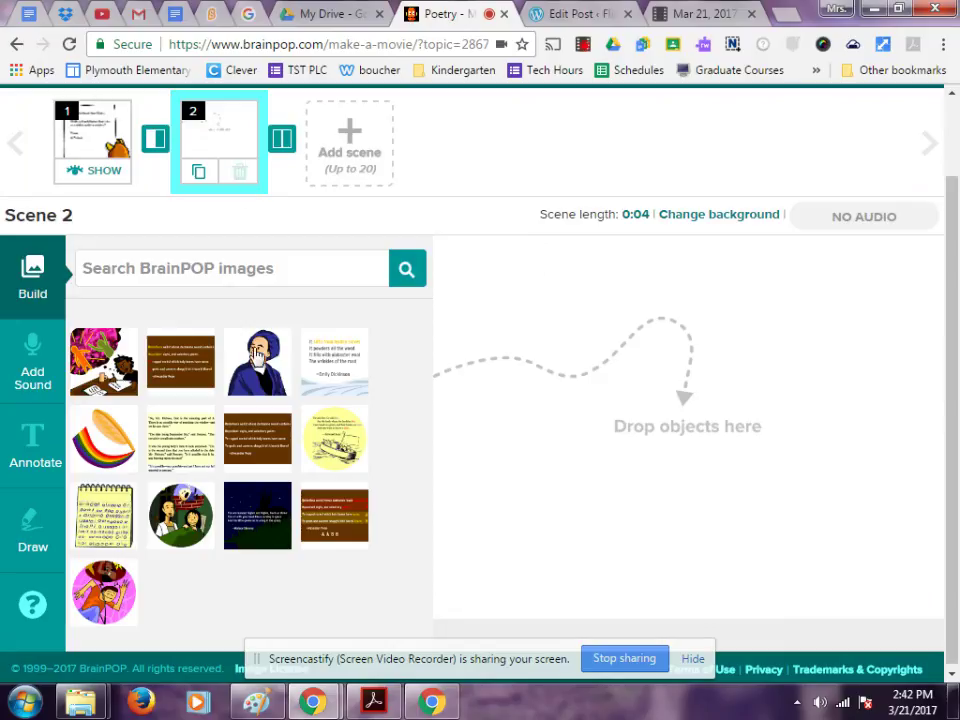
Step: Place a library picture on Scene 2 and add a 'What is a Metaphor?' label
drag(106, 376, 742, 456)
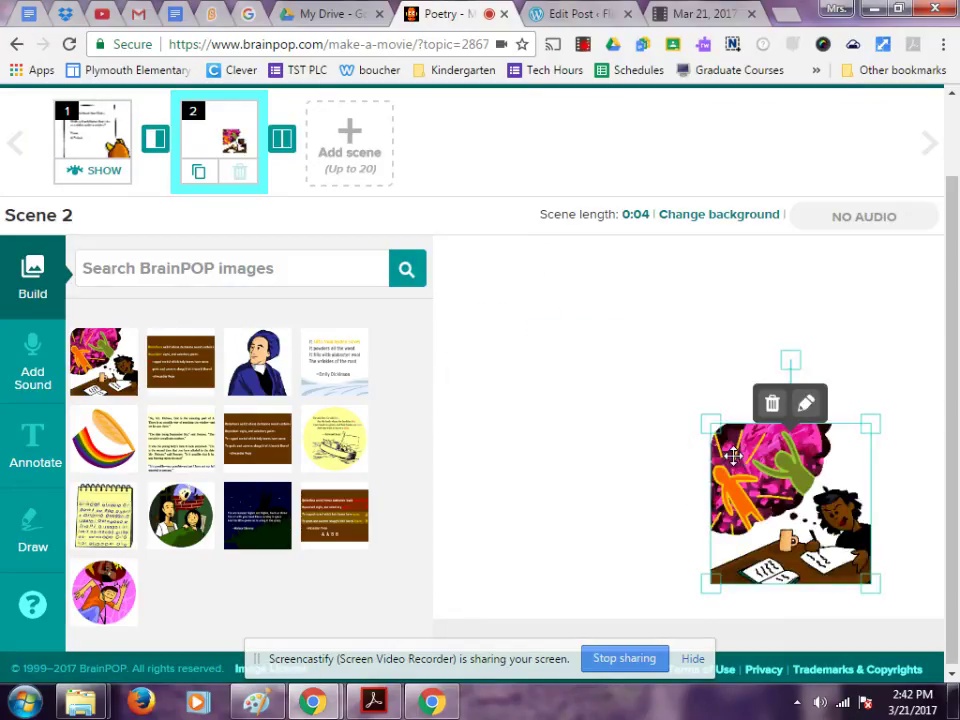
click(37, 452)
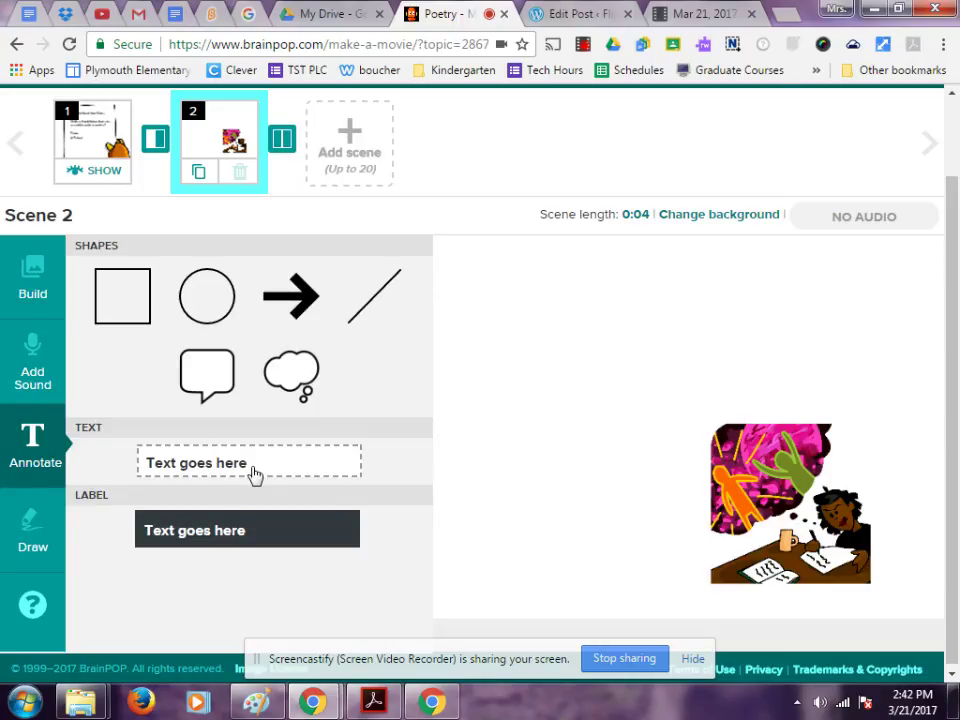
drag(259, 542, 609, 330)
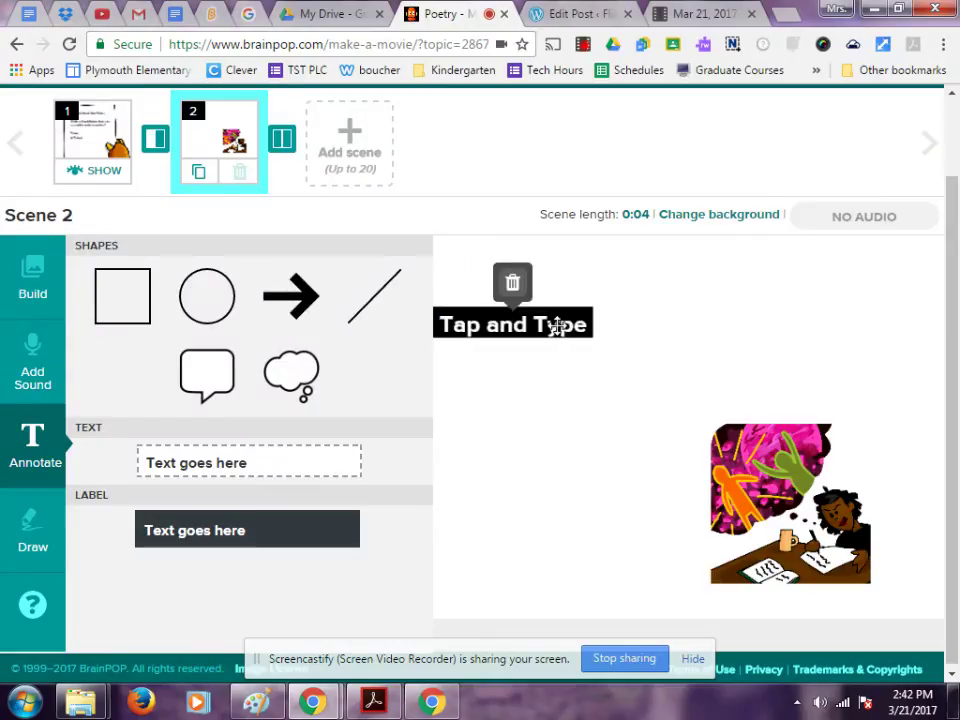
click(557, 326)
text(What is a)
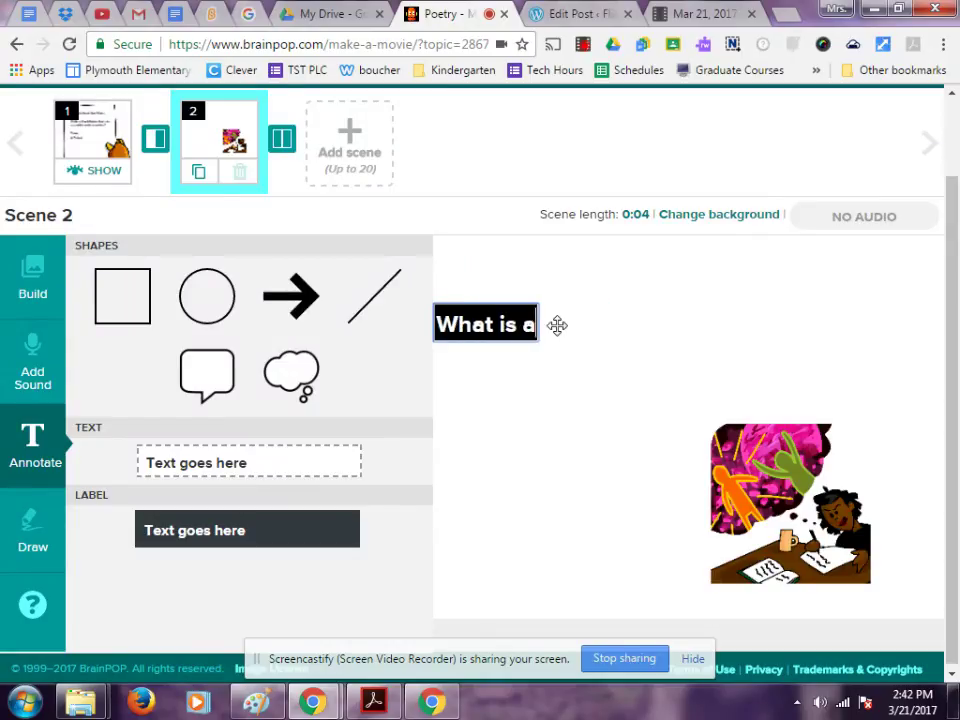
text( Metaphor?)
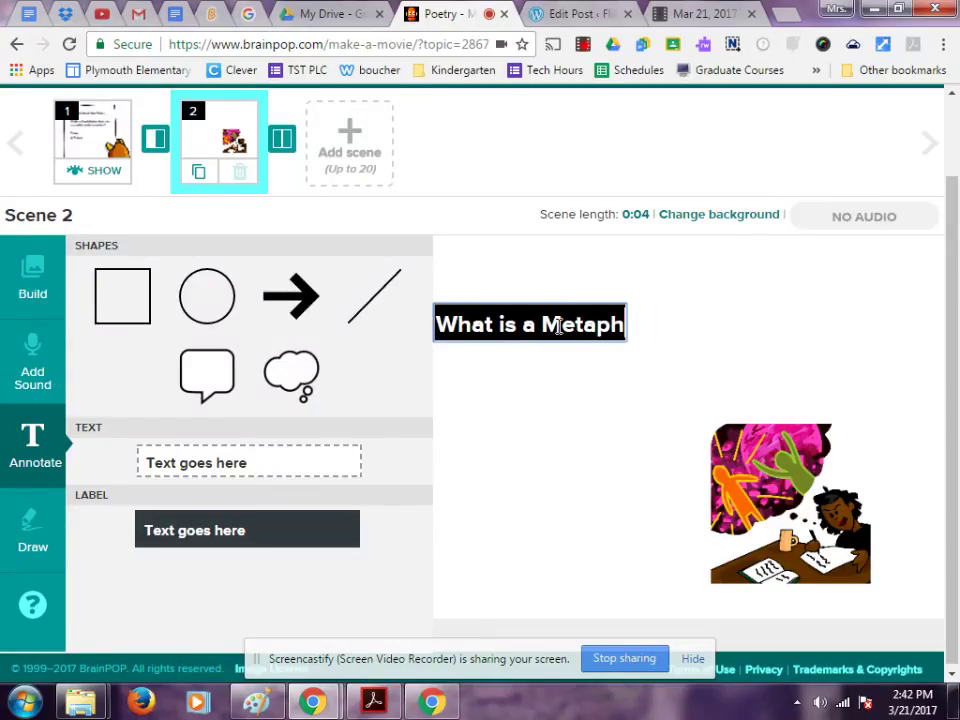
click(591, 446)
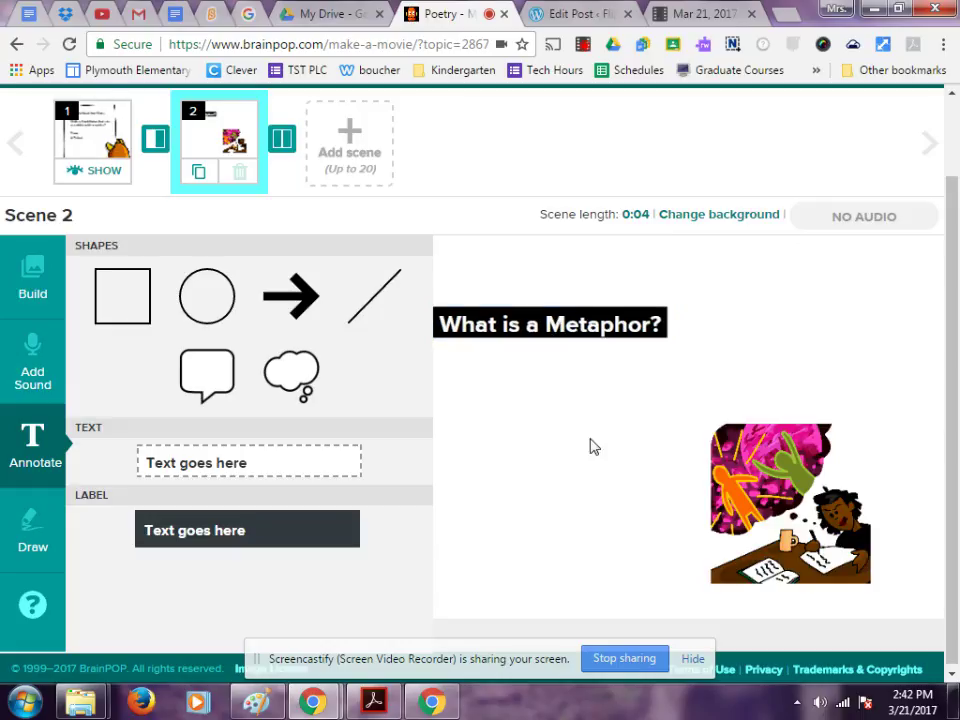
Step: Enlarge the picture, make the background purple, and bring up the sound options
click(713, 426)
drag(709, 419, 655, 367)
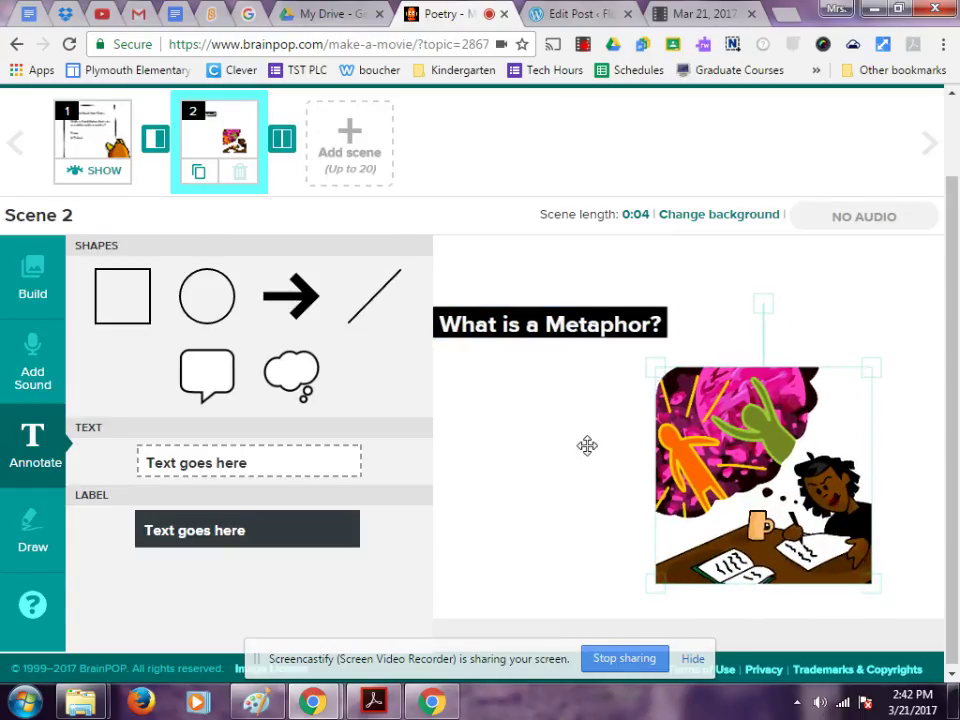
click(743, 220)
click(727, 260)
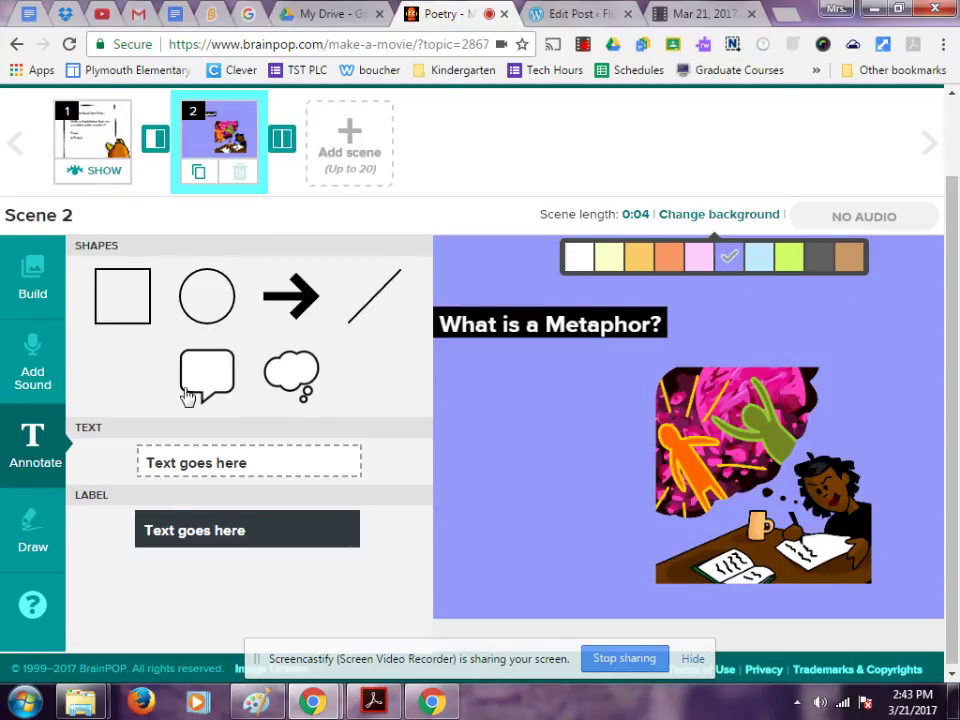
click(27, 385)
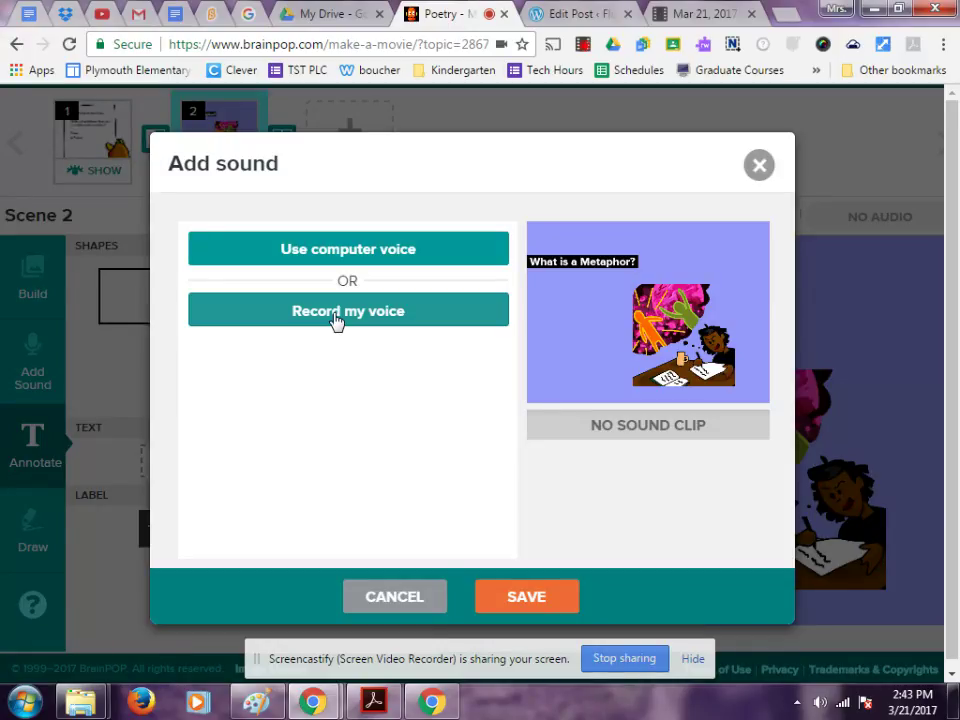
Step: Record about 15 seconds of voice narration for Scene 2 and save it
click(336, 312)
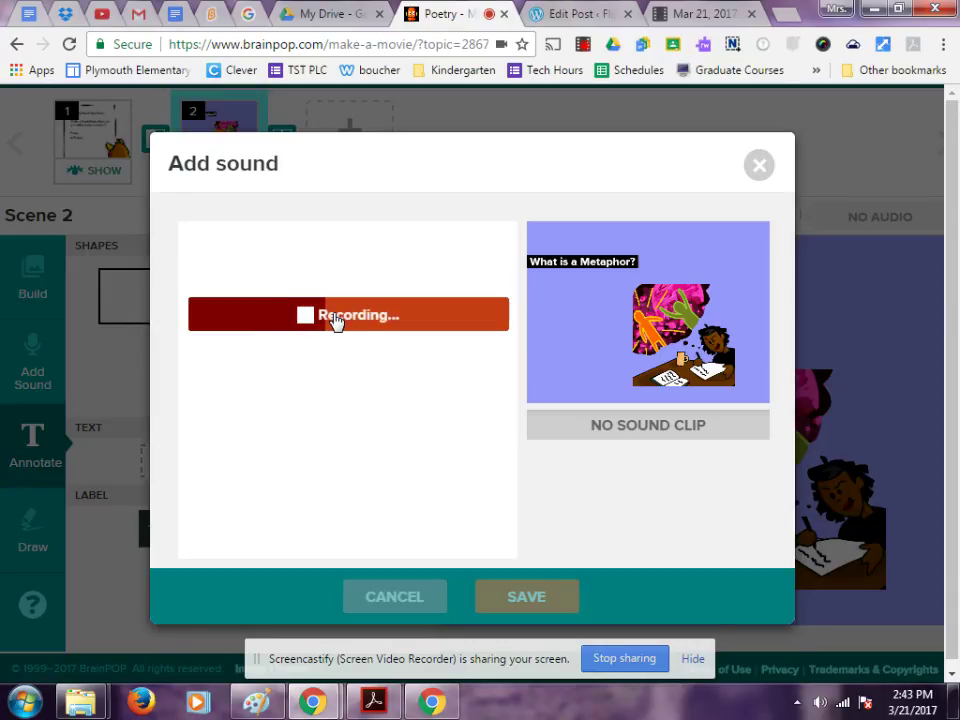
click(335, 318)
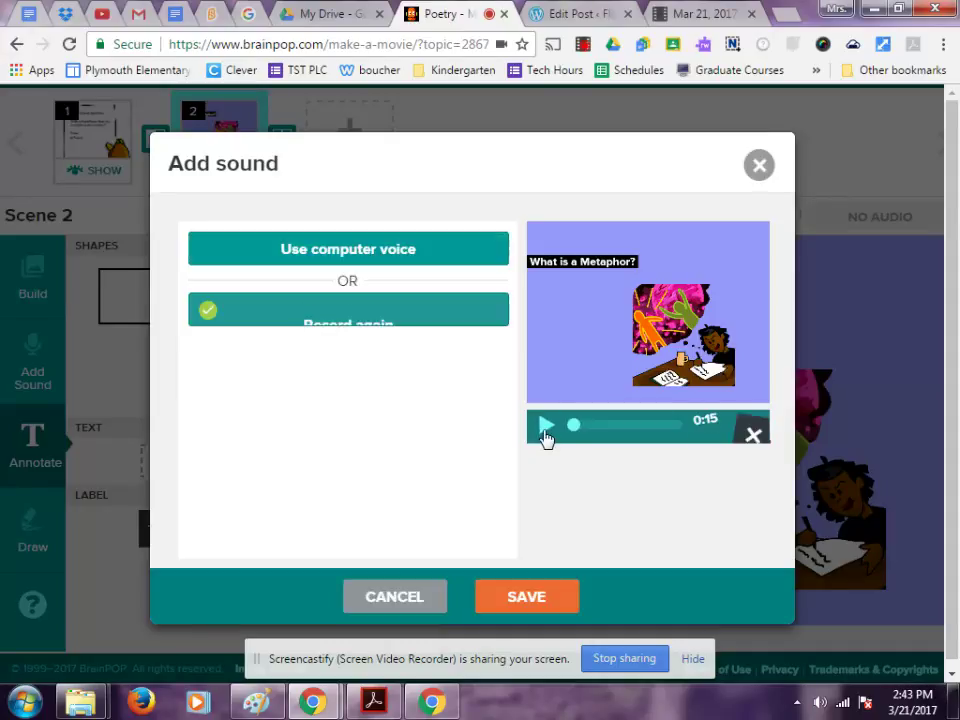
click(527, 600)
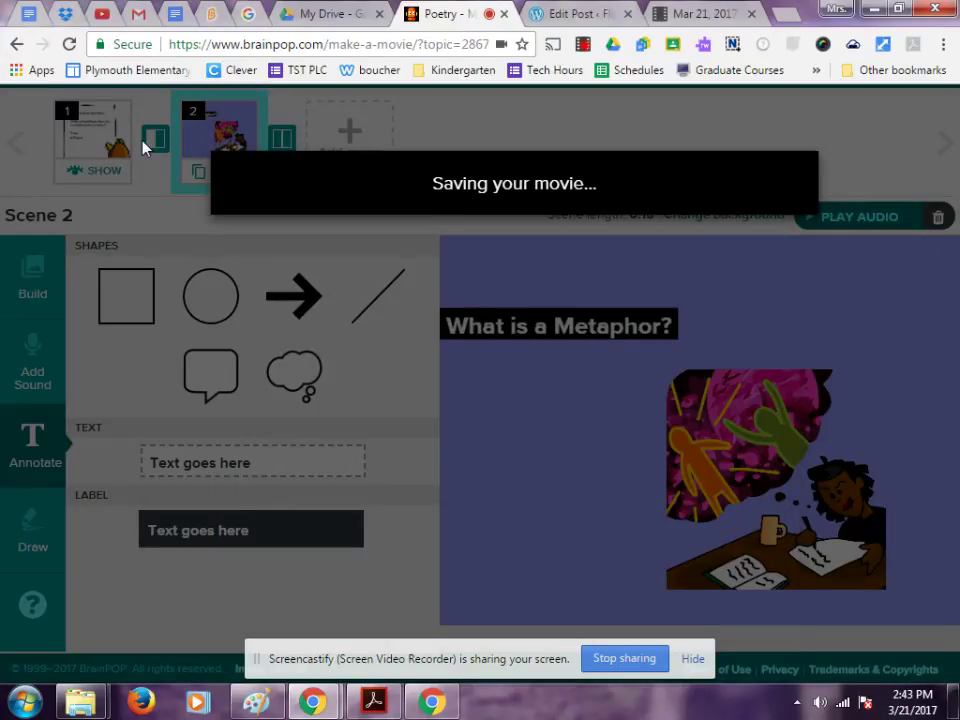
scroll(446, 167, up, 1)
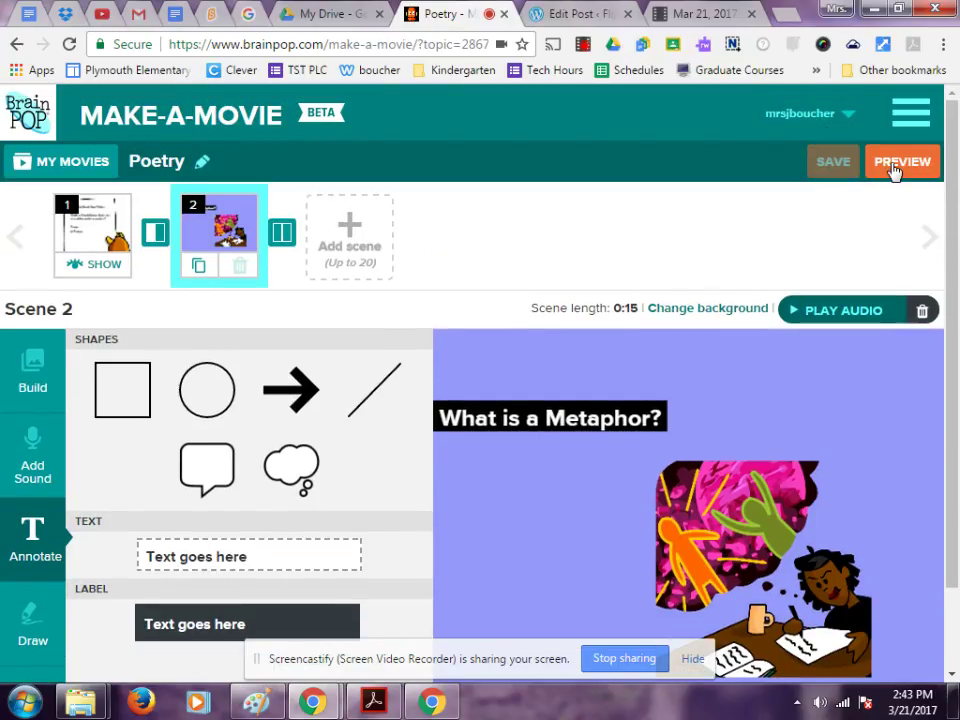
click(894, 162)
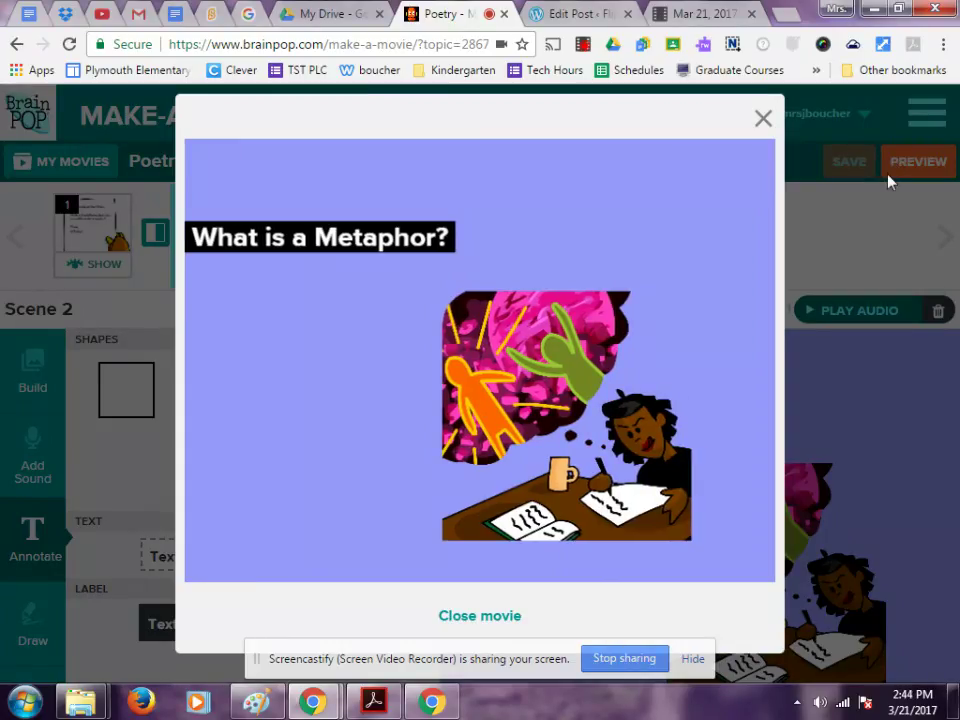
mouse_move(722, 439)
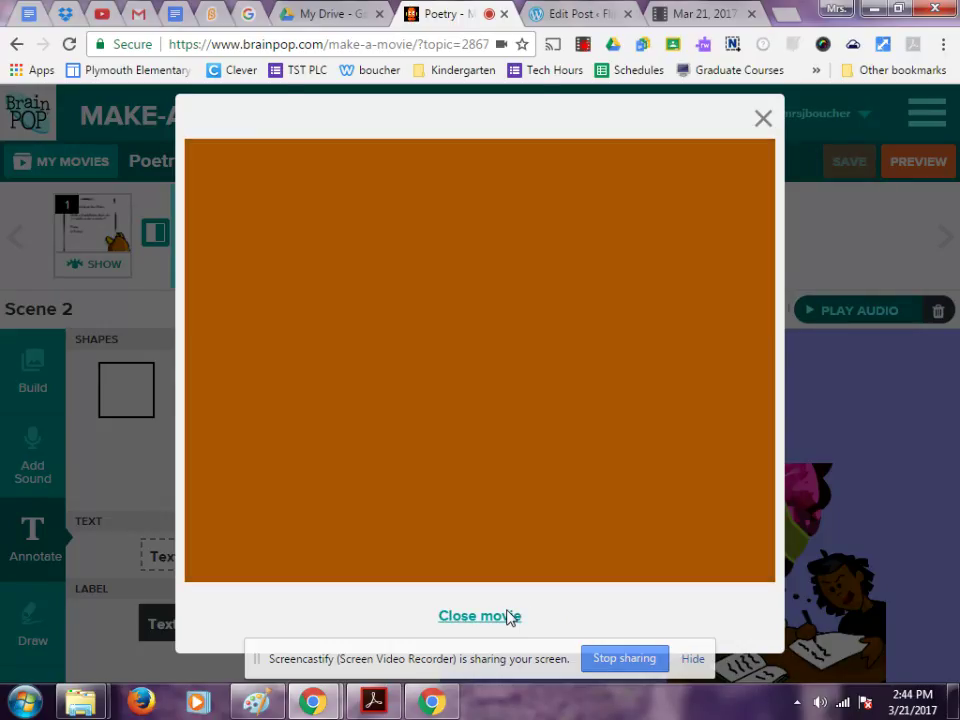
click(510, 617)
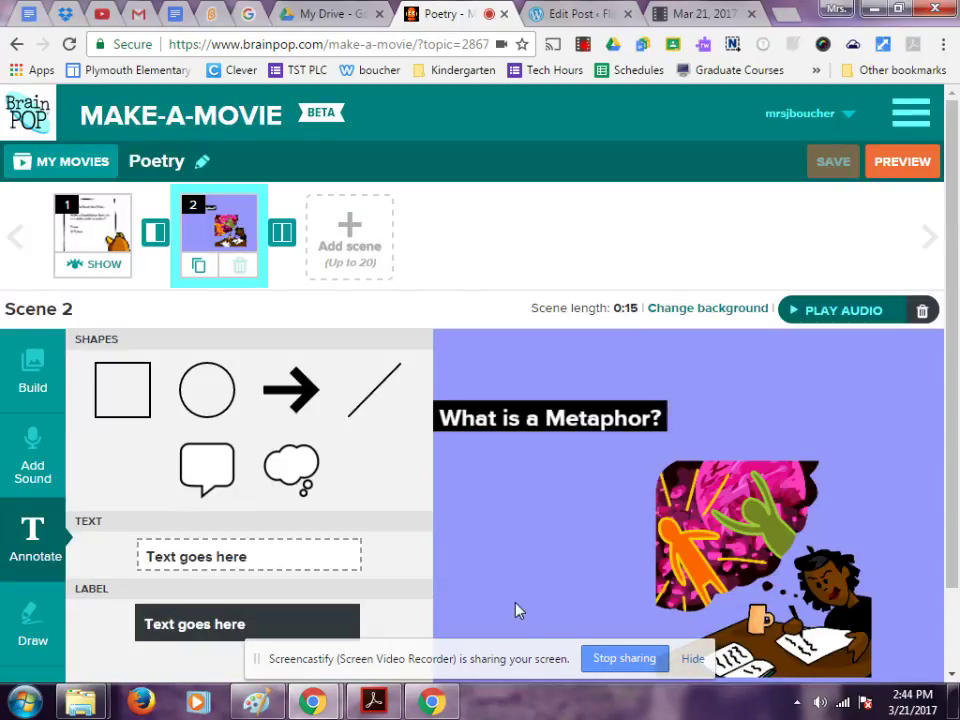